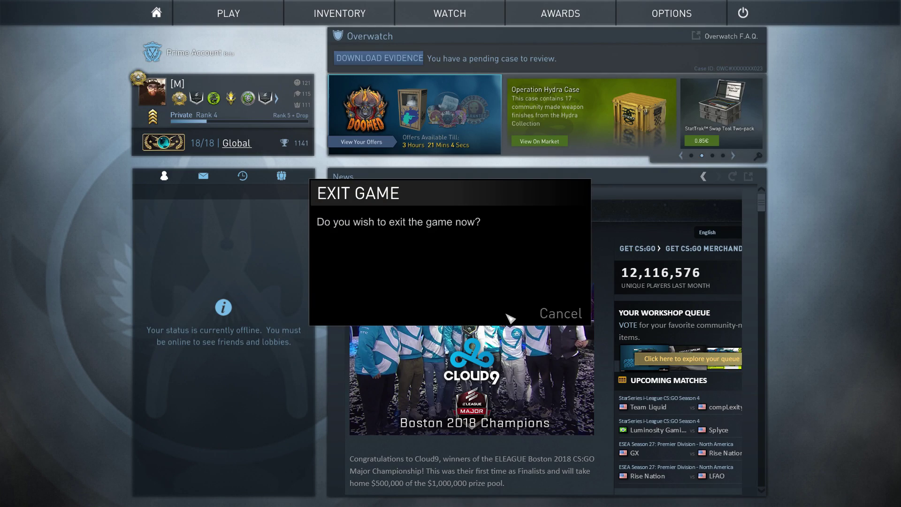
# - Exit CS:GO and launch nvidiaProfileInspector.exe from the D:\nvidiaProfileInspector folder
pyautogui.click(511, 319)
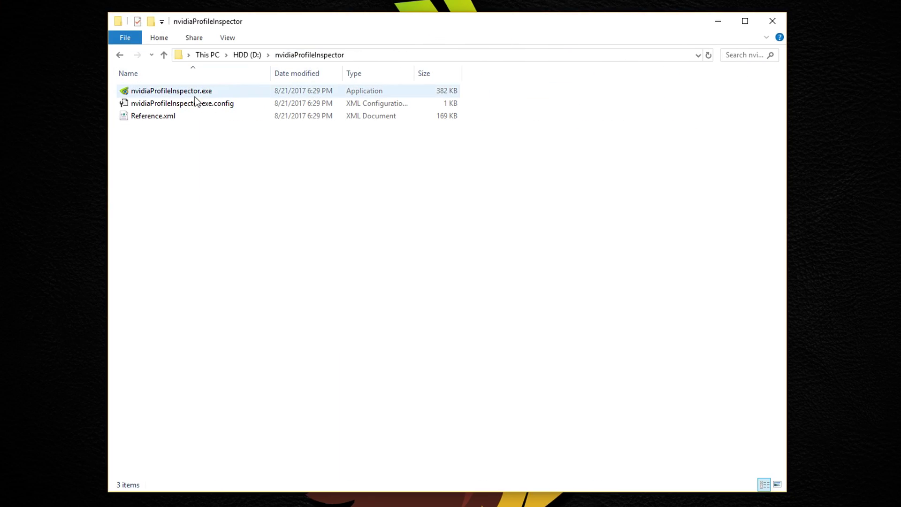
pyautogui.doubleClick(187, 93)
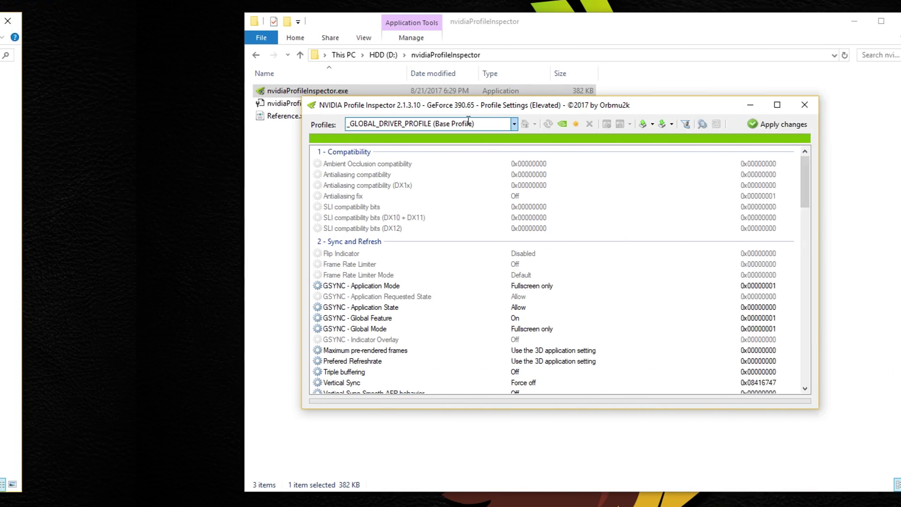
pyautogui.click(468, 123)
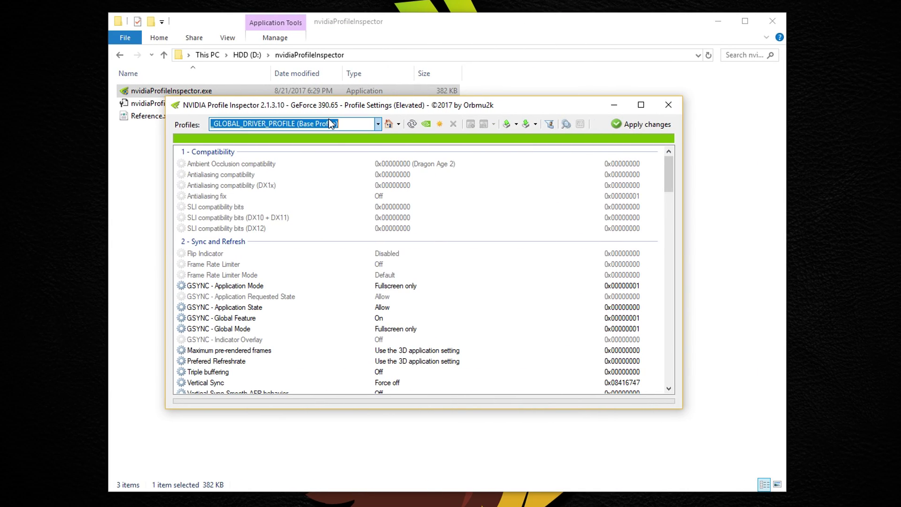
# - Search 'Counter' in the Profiles box and load the Counter-strike: Global Offensive profile
pyautogui.click(379, 126)
pyautogui.scroll(-10, 281, 212)
pyautogui.scroll(-10, 282, 211)
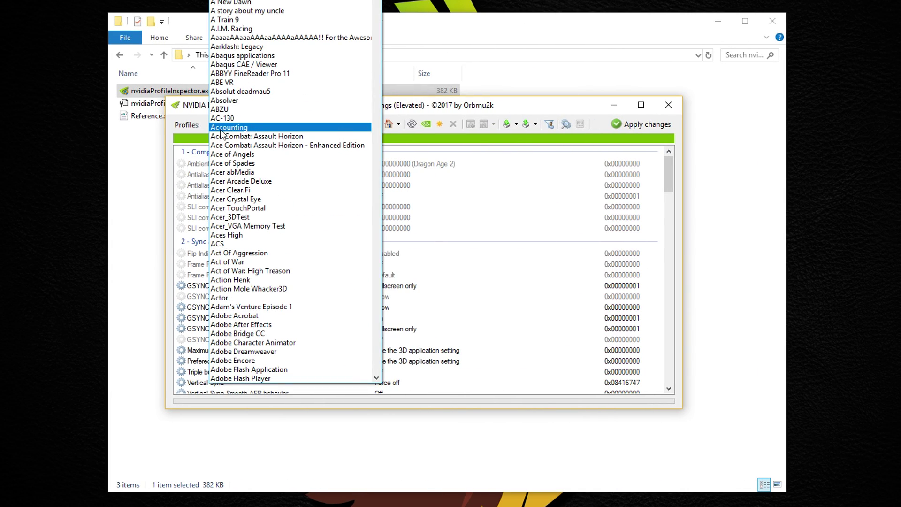
pyautogui.press('Escape')
pyautogui.write('Counter')
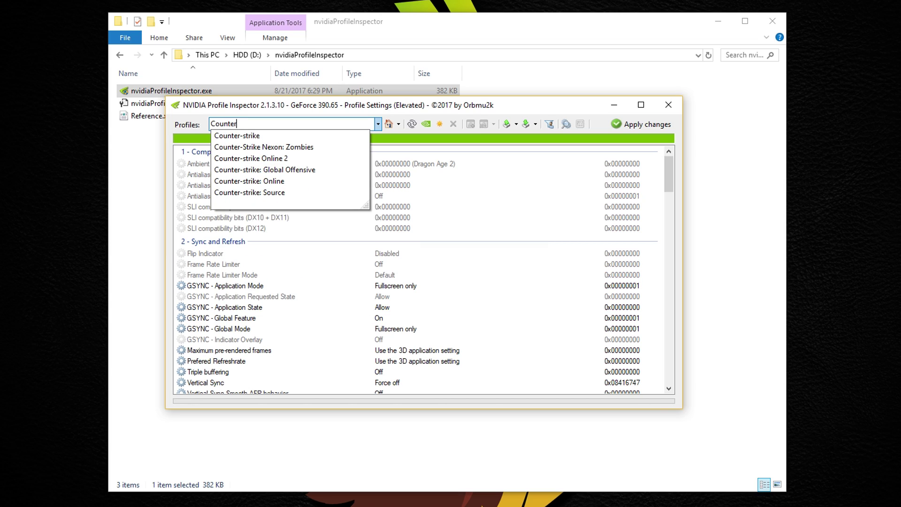
pyautogui.press('Down')
pyautogui.press('Down')
pyautogui.press('Down')
pyautogui.press('Down')
pyautogui.press('Return')
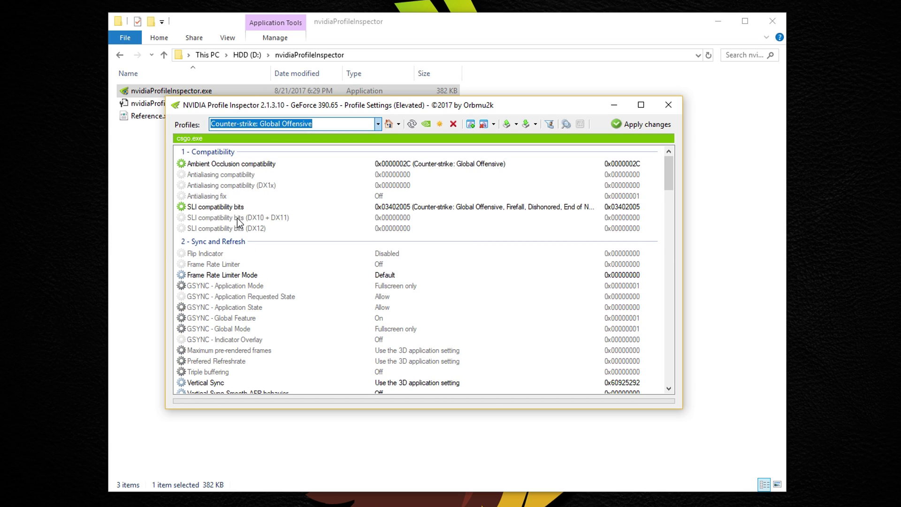
pyautogui.click(226, 274)
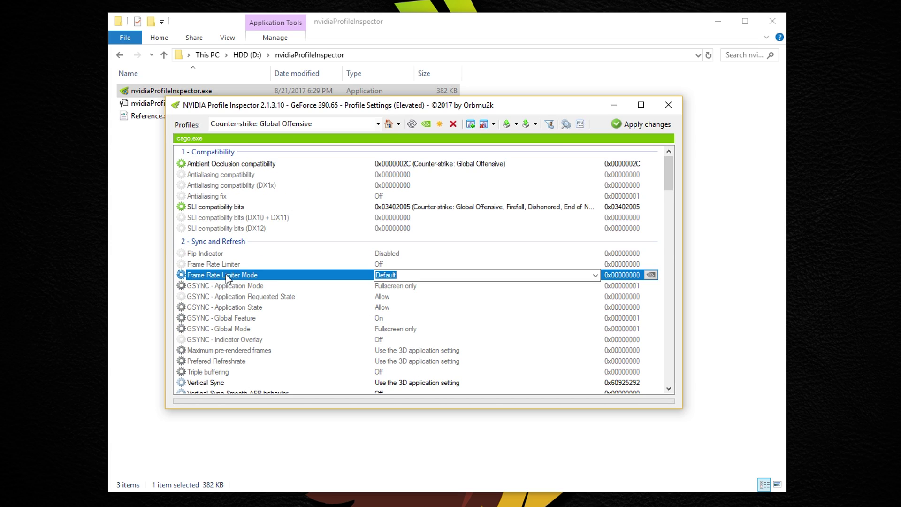
# - Set Frame Rate Limiter Mode to 0x00000004 DELAY_FLIP_BY_FLIPMETERING and widen the window
pyautogui.click(596, 276)
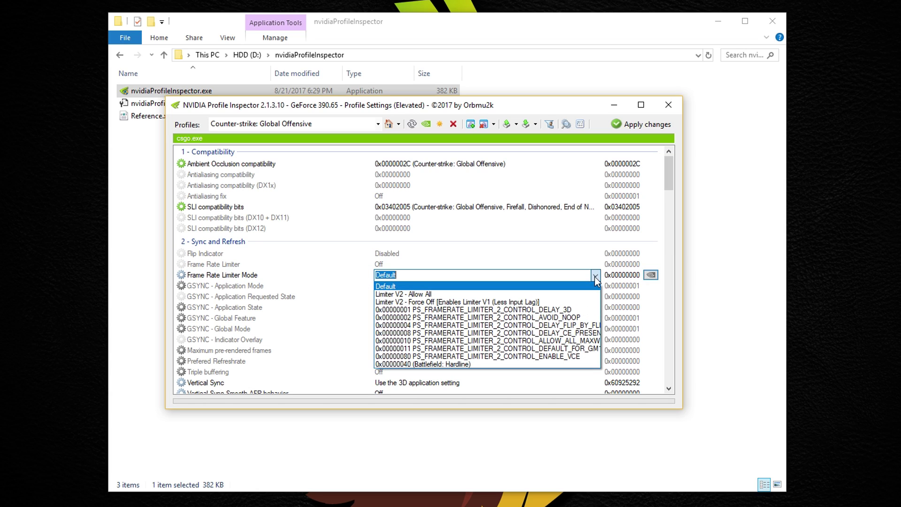
pyautogui.click(570, 326)
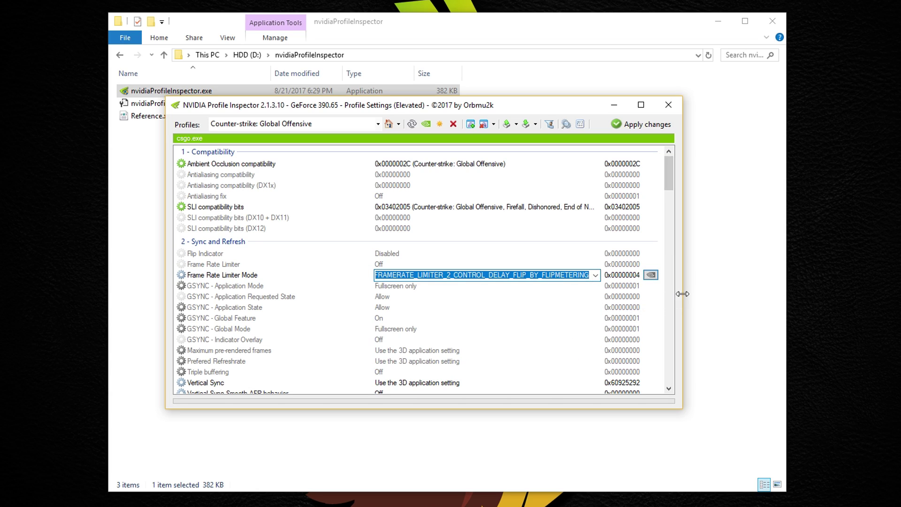
pyautogui.moveTo(682, 294); pyautogui.dragTo(770, 294)
pyautogui.click(682, 274)
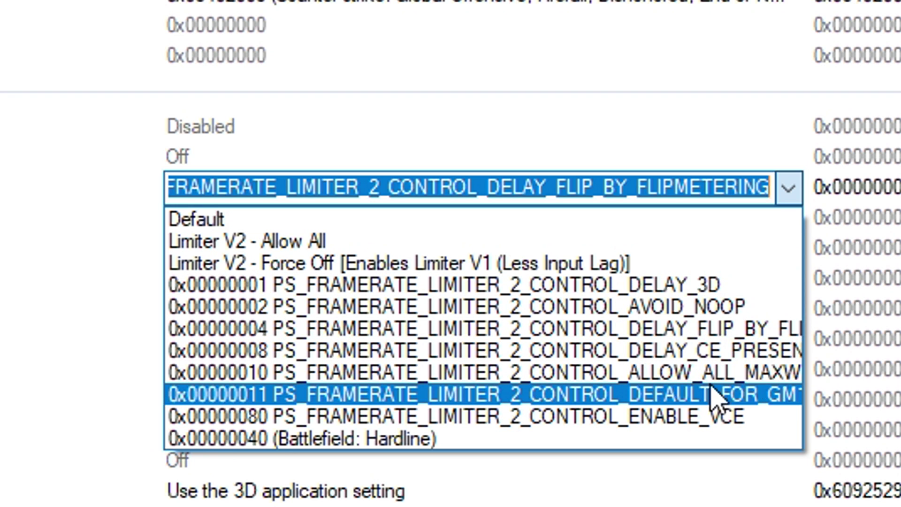
pyautogui.click(635, 364)
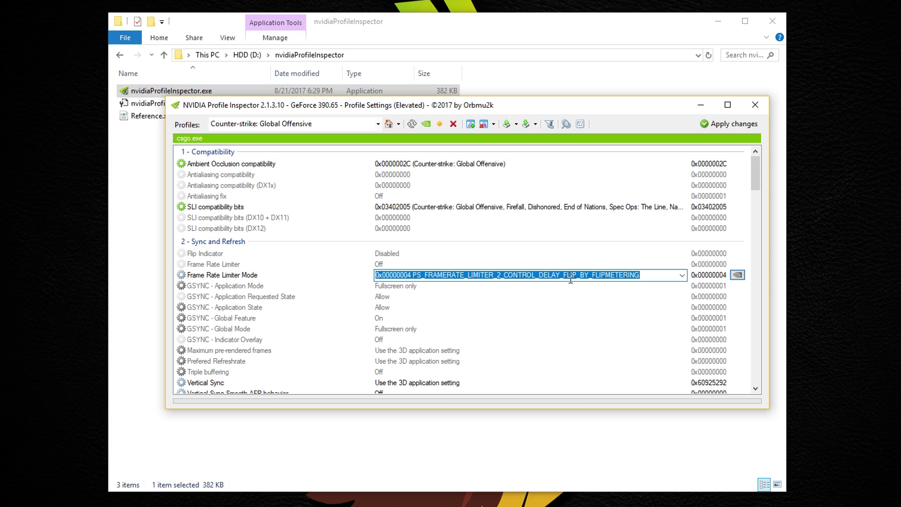
# - Apply the limiter mode change and close NVIDIA Profile Inspector
pyautogui.click(727, 126)
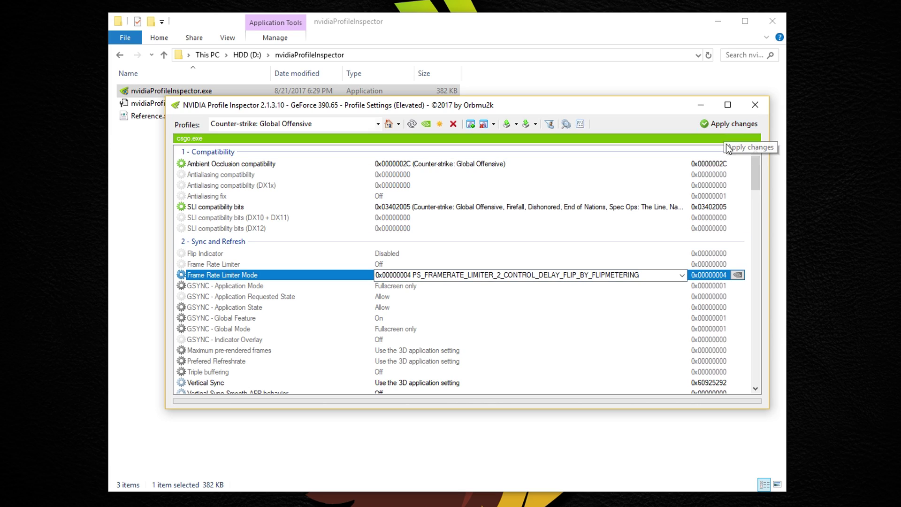
pyautogui.click(558, 307)
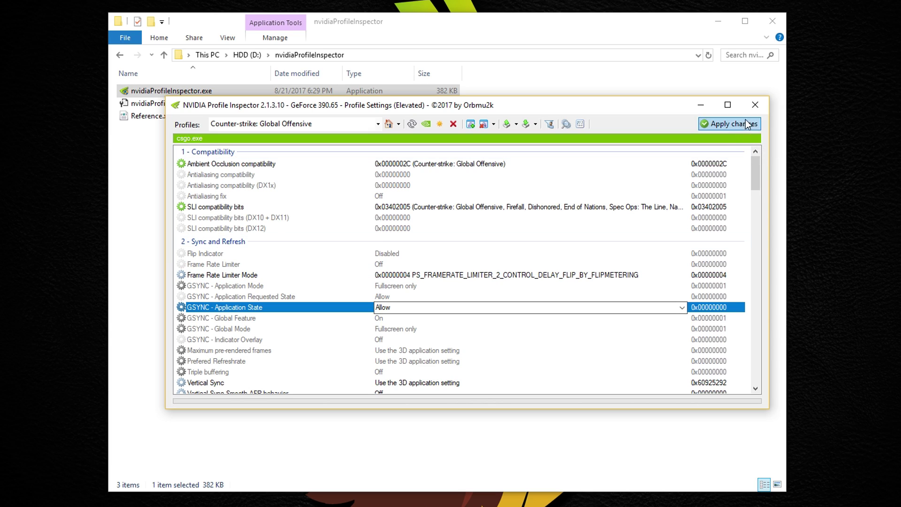
pyautogui.click(755, 106)
# - Clear the file selection in the D:\nvidiaProfileInspector Explorer folder
pyautogui.click(497, 296)
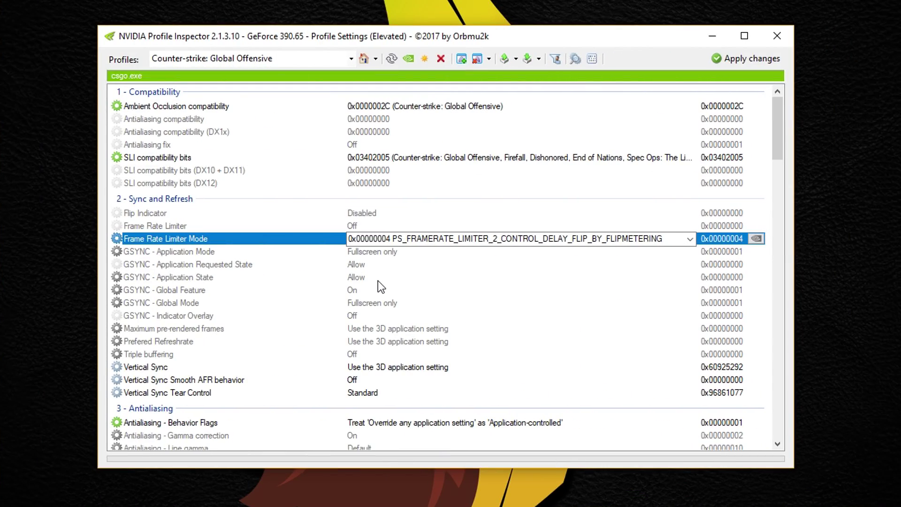
# - Switch Frame Rate Limiter Mode from the flip-metering value back to Default
pyautogui.click(691, 239)
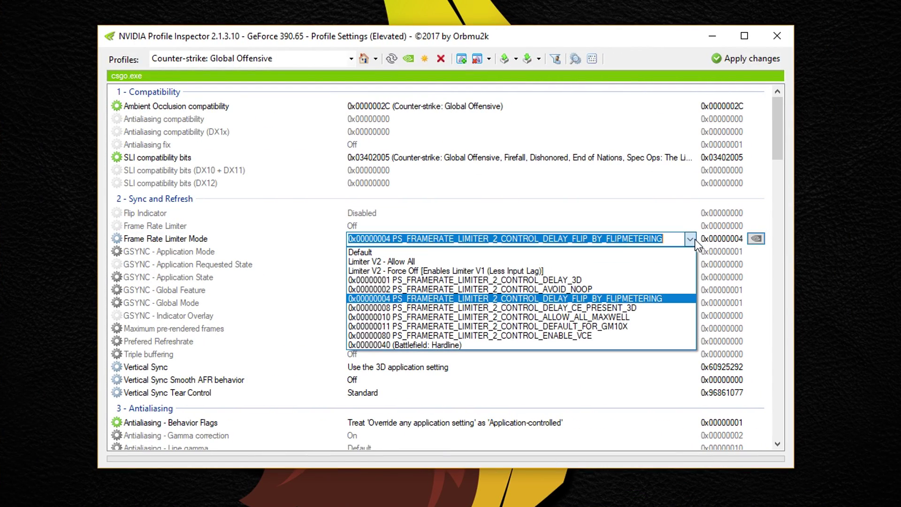
pyautogui.click(391, 252)
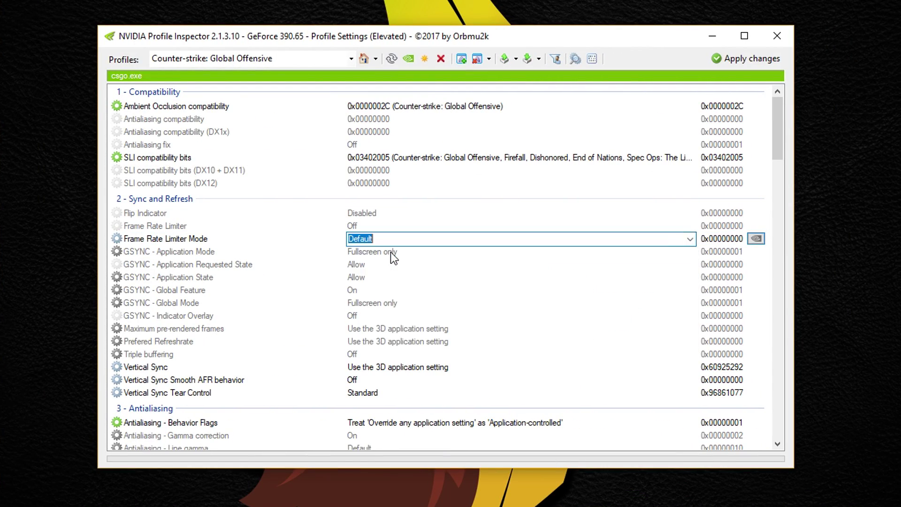
# - Apply changes so the CS:GO profile's Frame Rate Limiter Mode reads Default
pyautogui.click(753, 57)
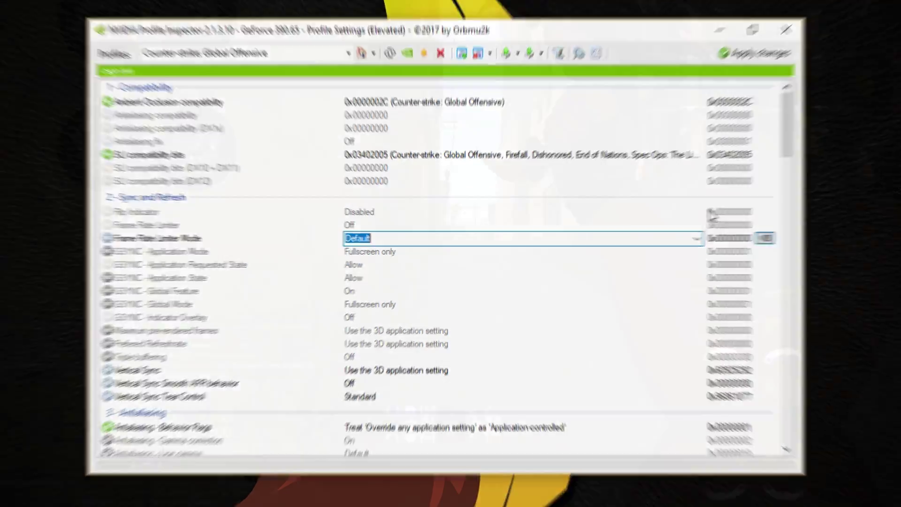